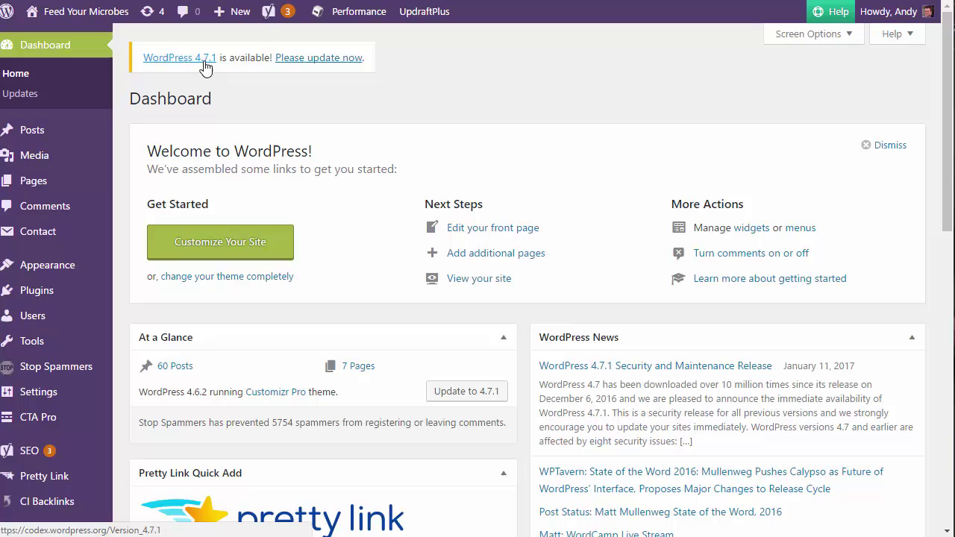
Follow the Dashboard's 'Please update now' link in the WordPress 4.7.1 notice.
left_click(312, 66)
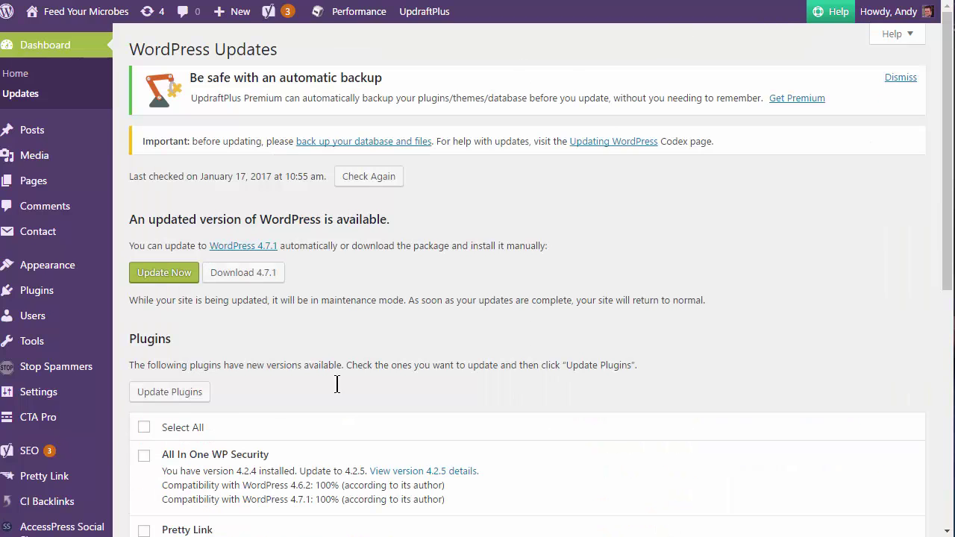
Start the core update to WordPress 4.7.1, after which the site returns HTTP 500.
left_click(158, 276)
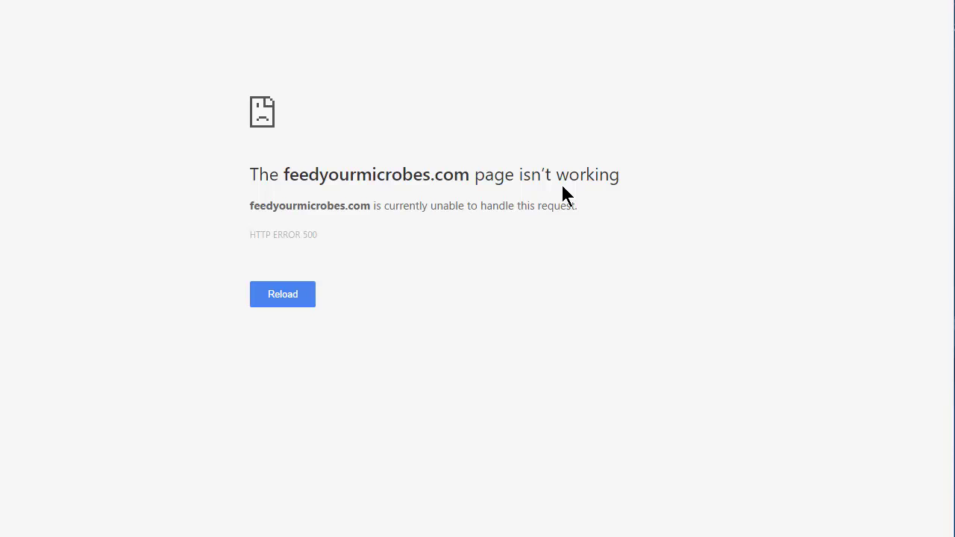
Reload the failing page and retry the admin Dashboard, which still returns HTTP 500.
left_click(290, 296)
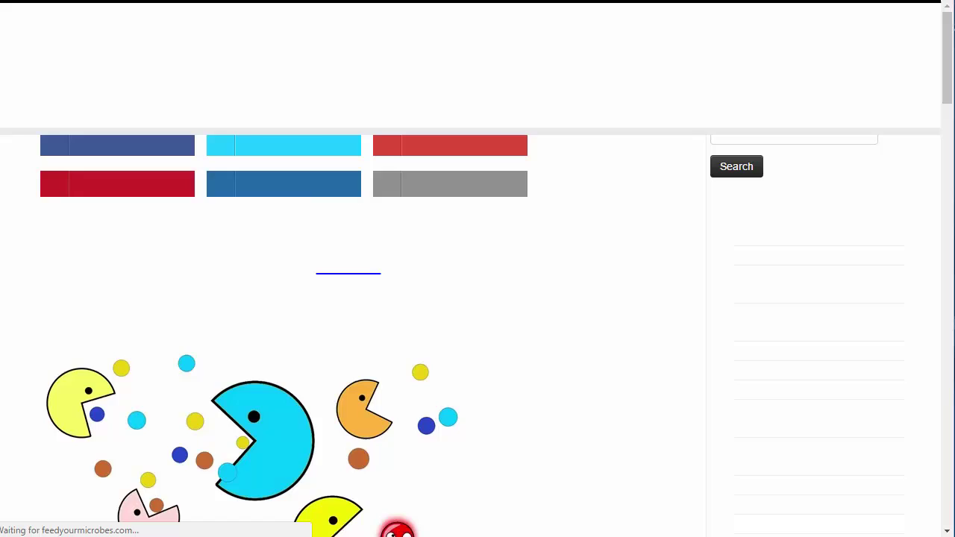
mouse_move(96, 11)
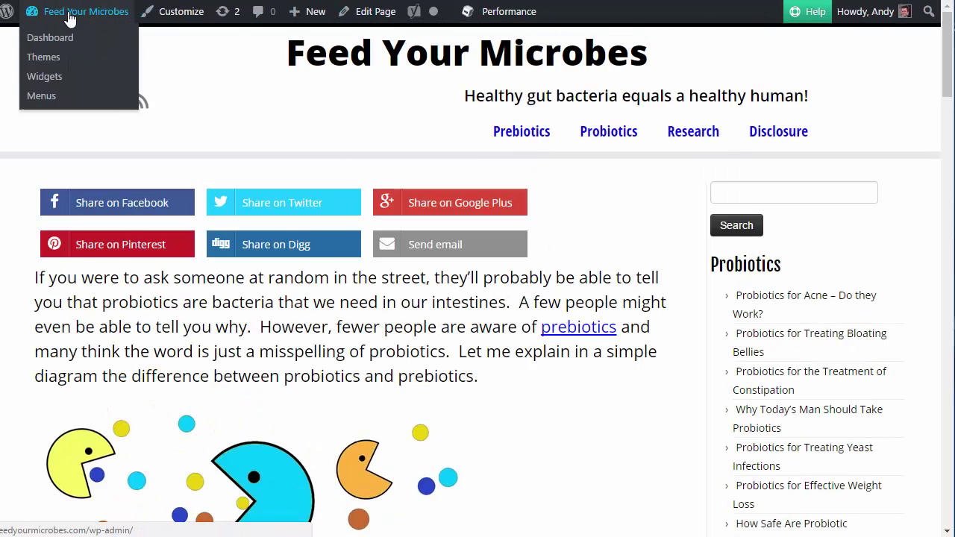
left_click(62, 42)
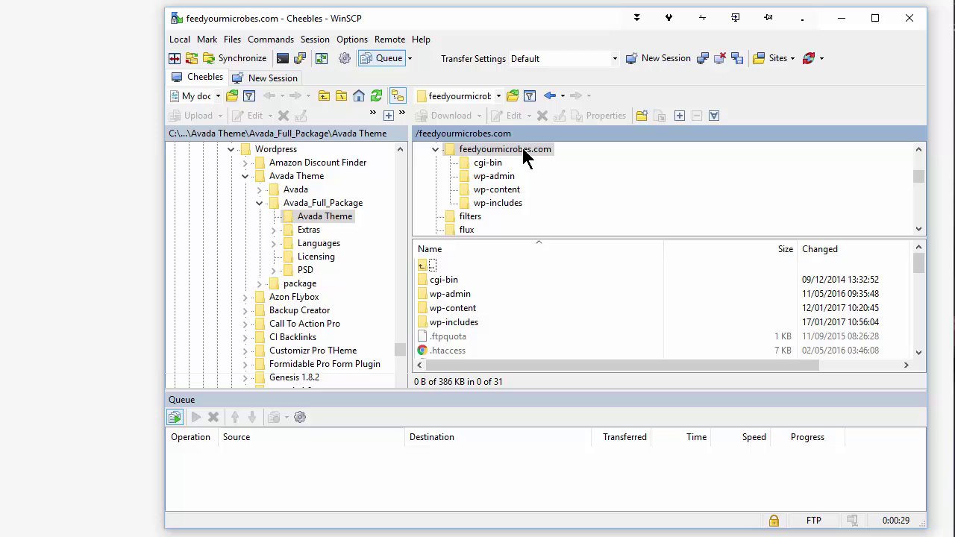
In WinSCP, rename the server's wp-content/plugins folder to plugins-old.
left_click(501, 193)
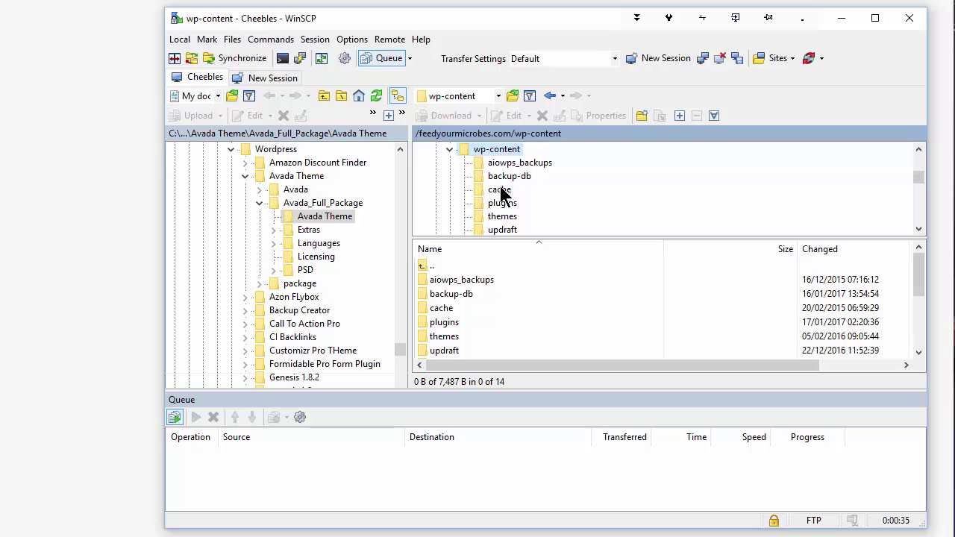
left_click(448, 327)
left_click(448, 327)
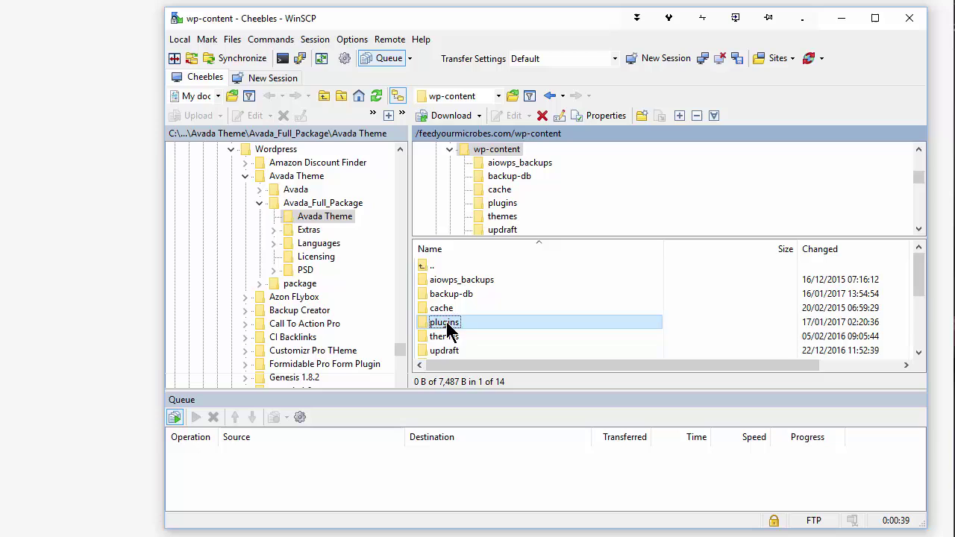
key("End")
type("-")
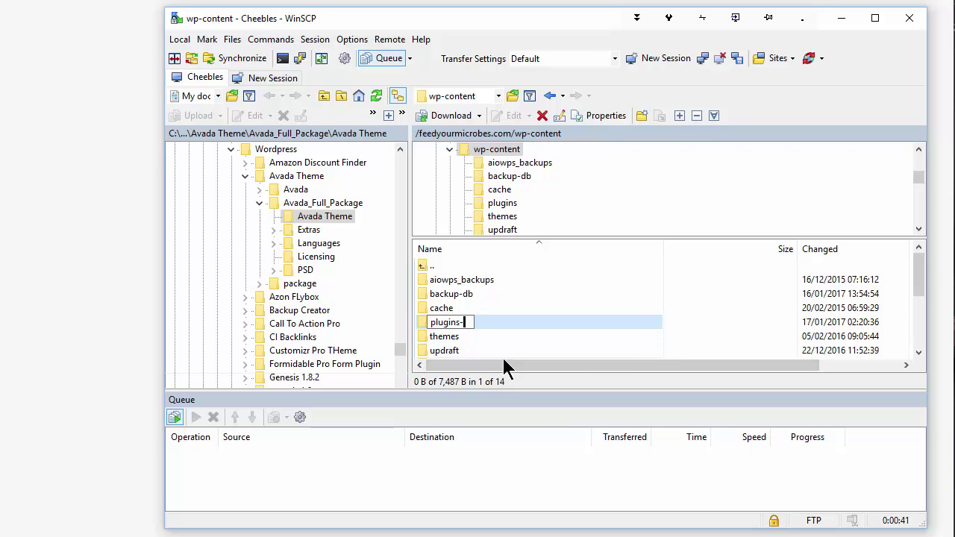
type("old")
key("Return")
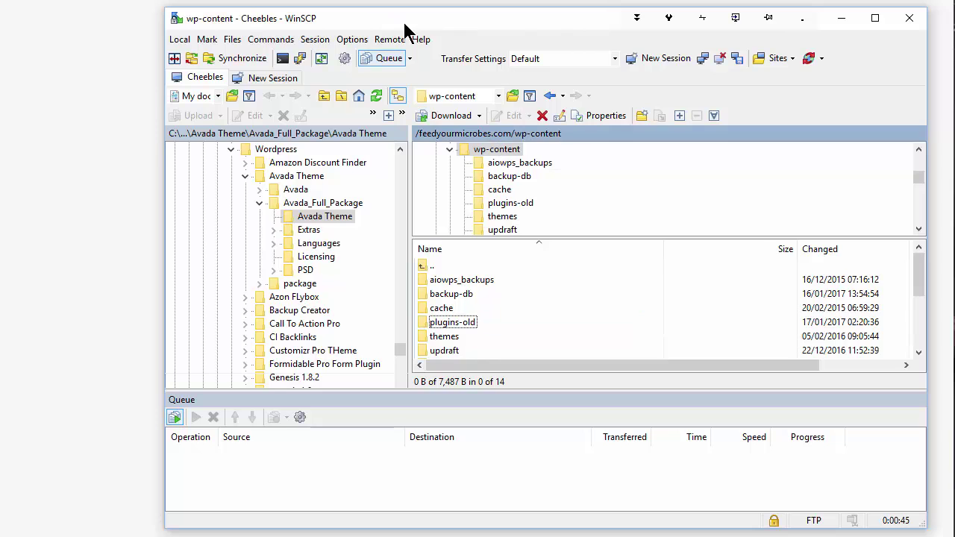
left_click_drag(403, 20, 579, 30)
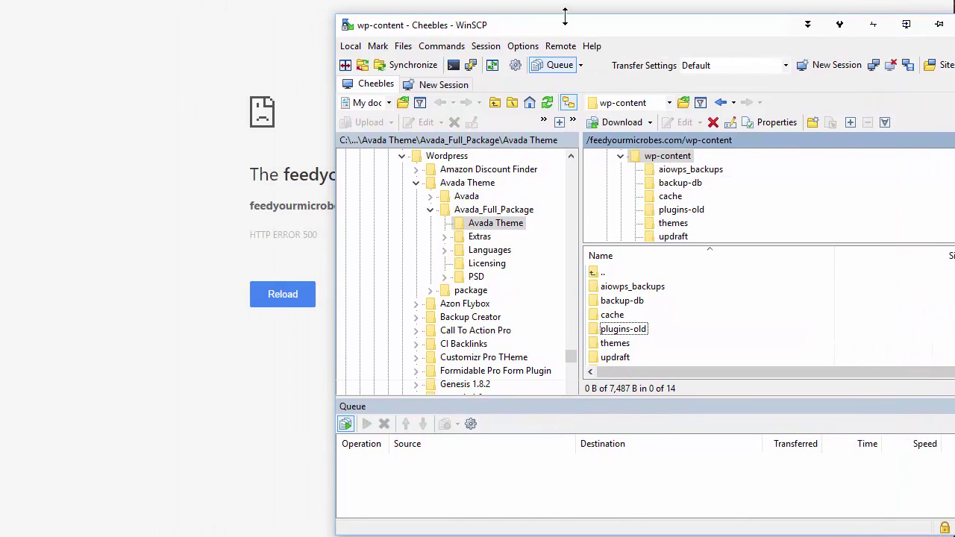
Reload the site, run Update WordPress Database, and continue to the 4.7.1 welcome page.
left_click(609, 315)
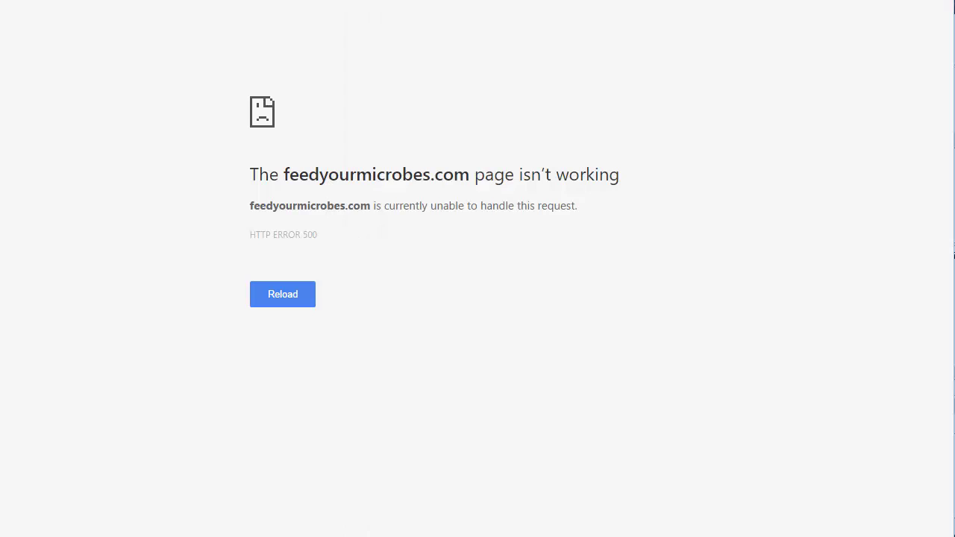
left_click(301, 301)
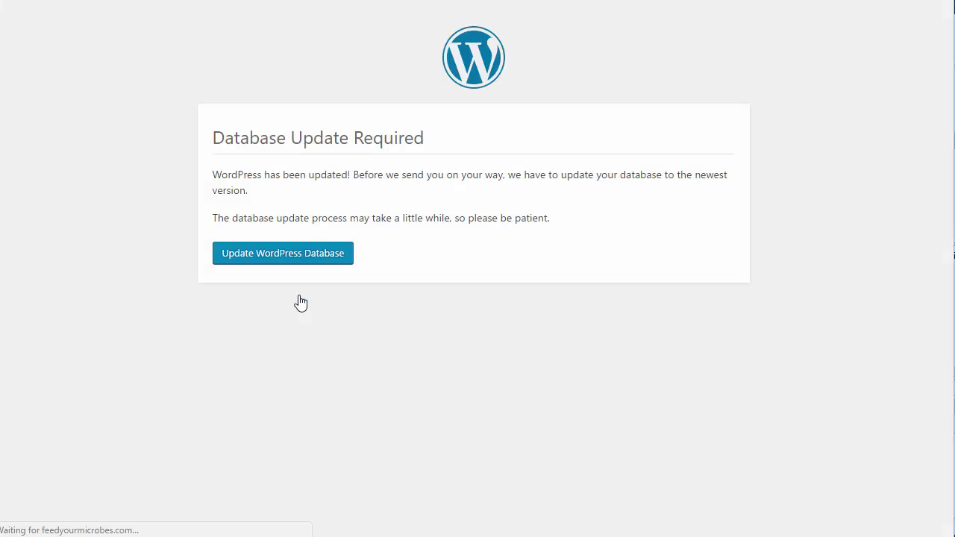
left_click(263, 254)
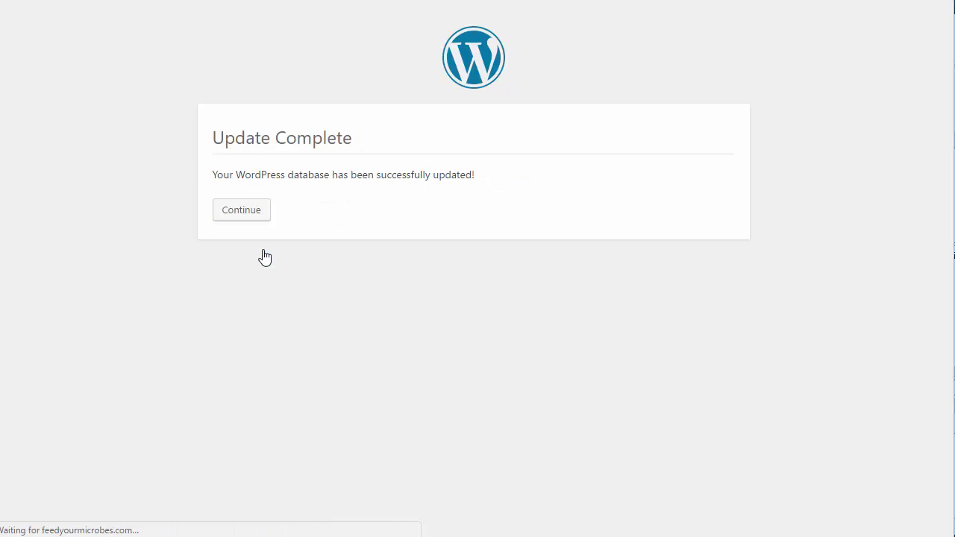
left_click(252, 216)
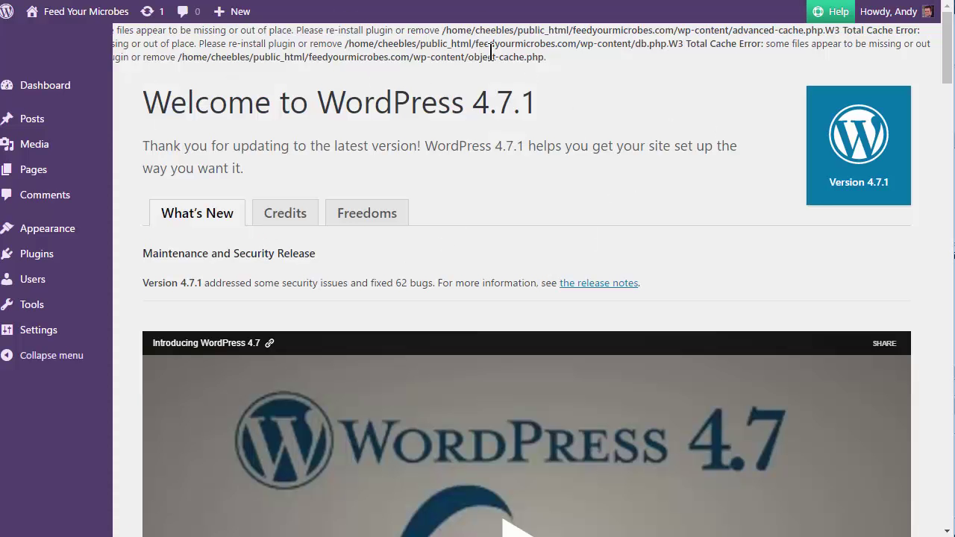
left_click_drag(182, 35, 375, 42)
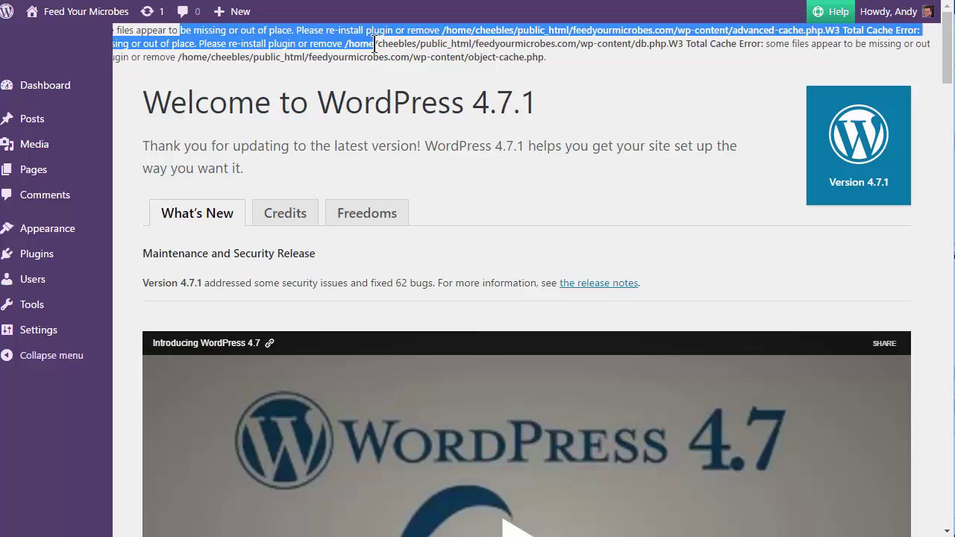
left_click(439, 52)
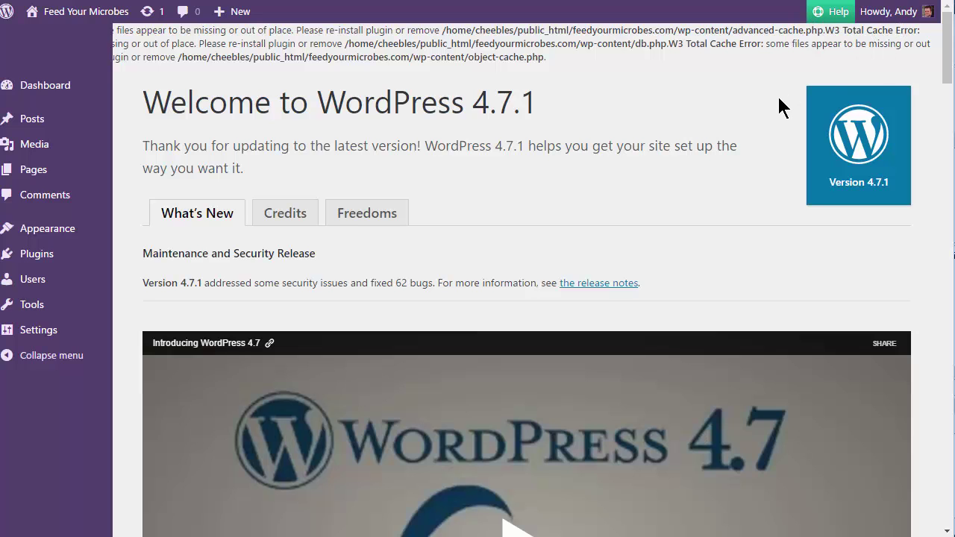
In WinSCP, remove '-old' so the plugins-old folder is named plugins again.
key("alt+Tab")
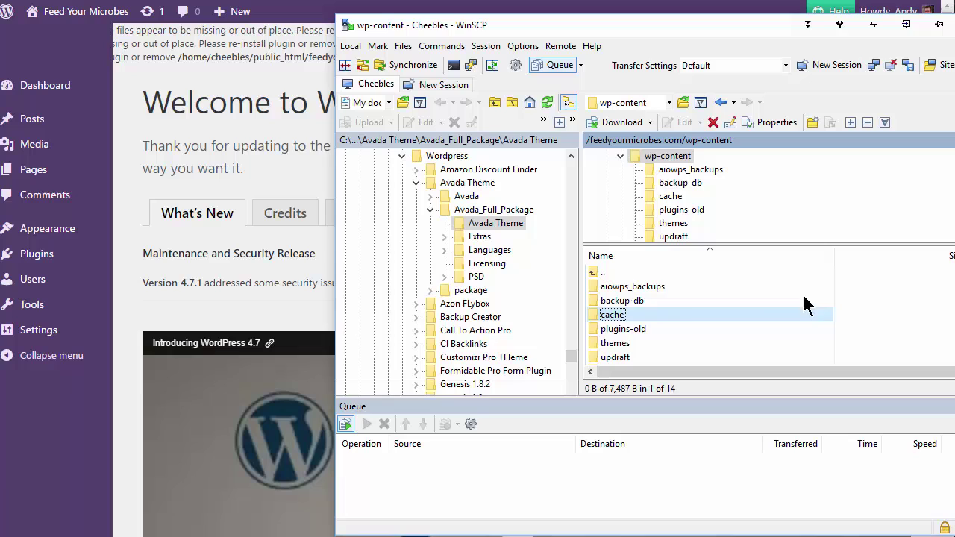
left_click(654, 328)
left_click(640, 329)
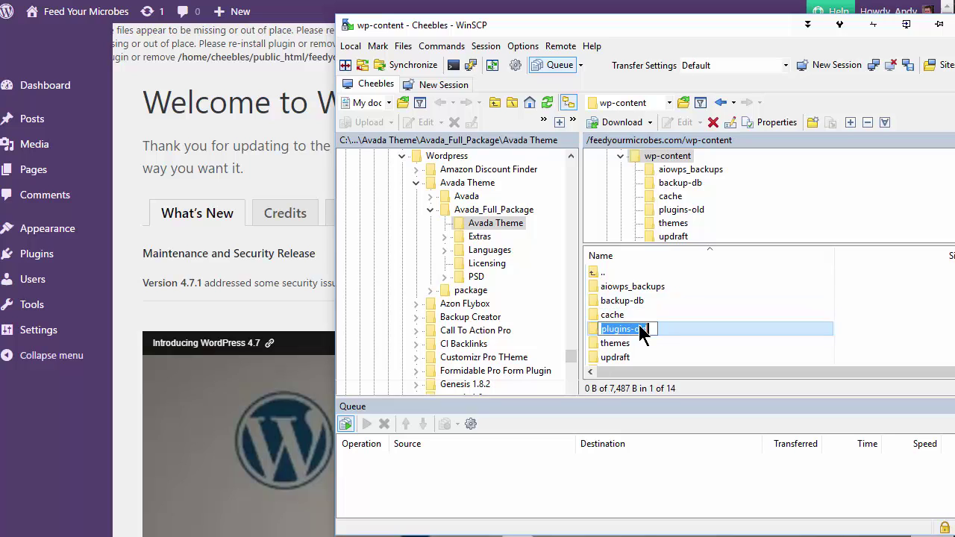
left_click(649, 329)
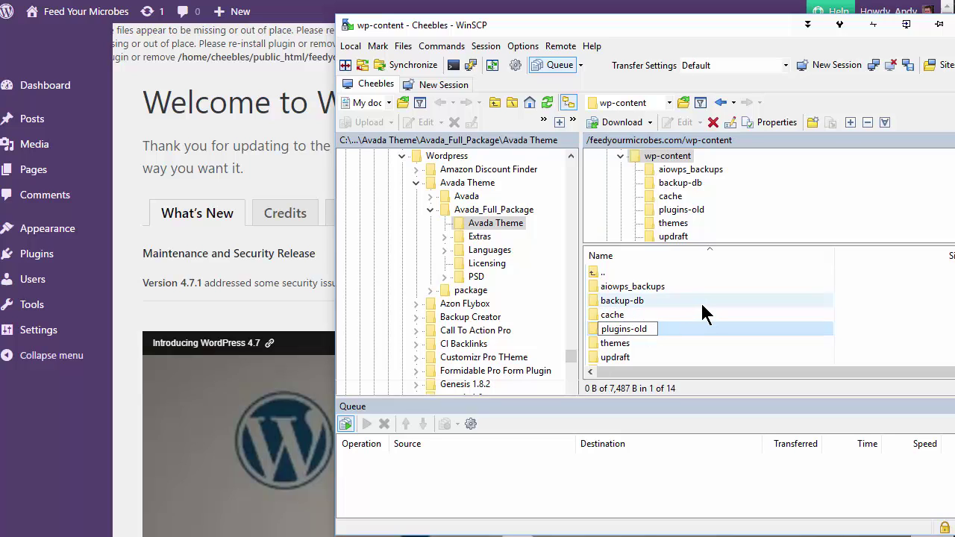
key("BackSpace")
key("BackSpace")
key("BackSpace")
key("BackSpace")
left_click(652, 255)
Reload the admin, open the live site in a new tab, and go to Dashboard > Updates.
key("alt+Tab")
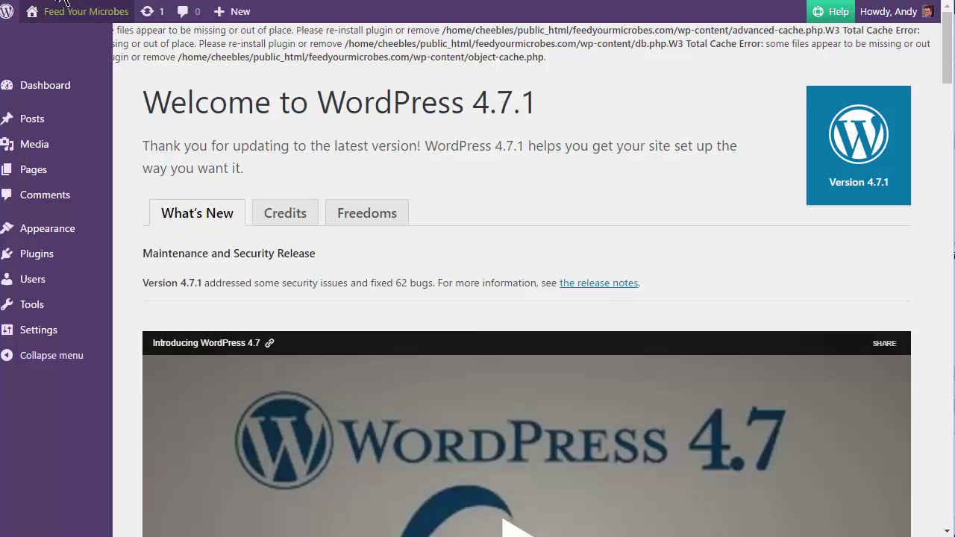
key("F5")
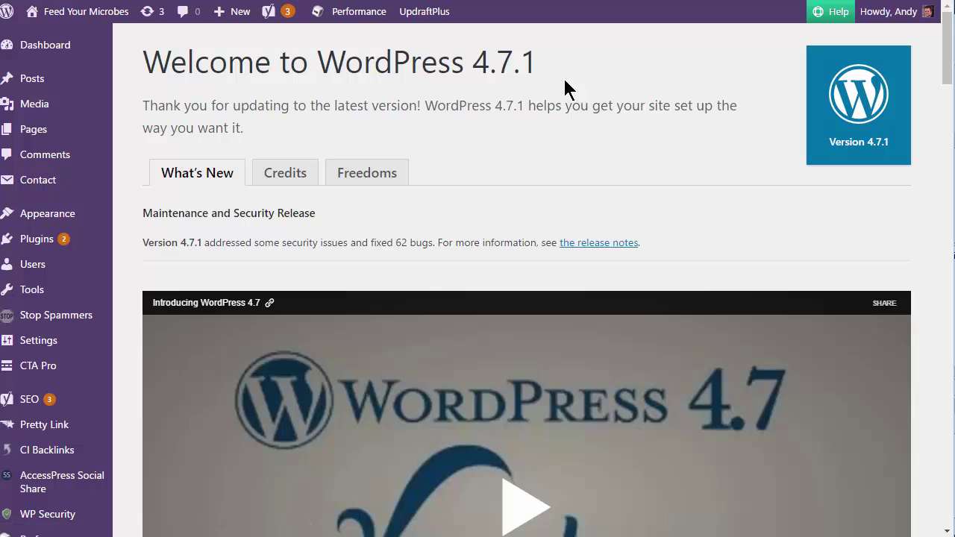
mouse_move(86, 11)
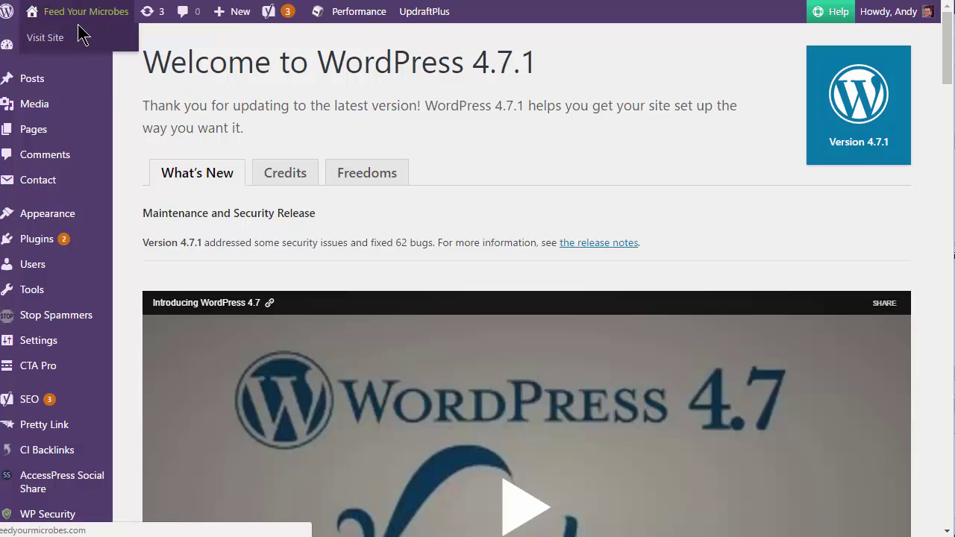
right_click(28, 42)
left_click(66, 56)
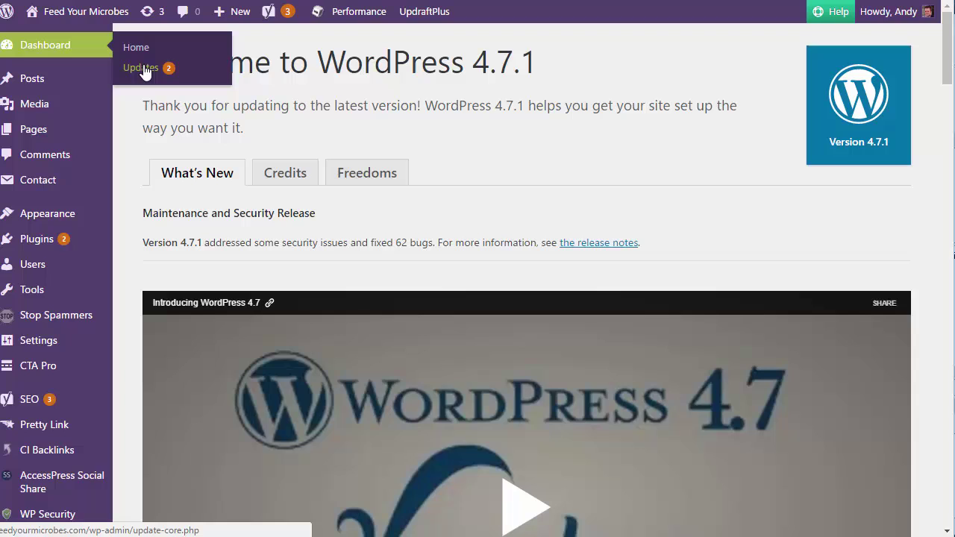
left_click(143, 68)
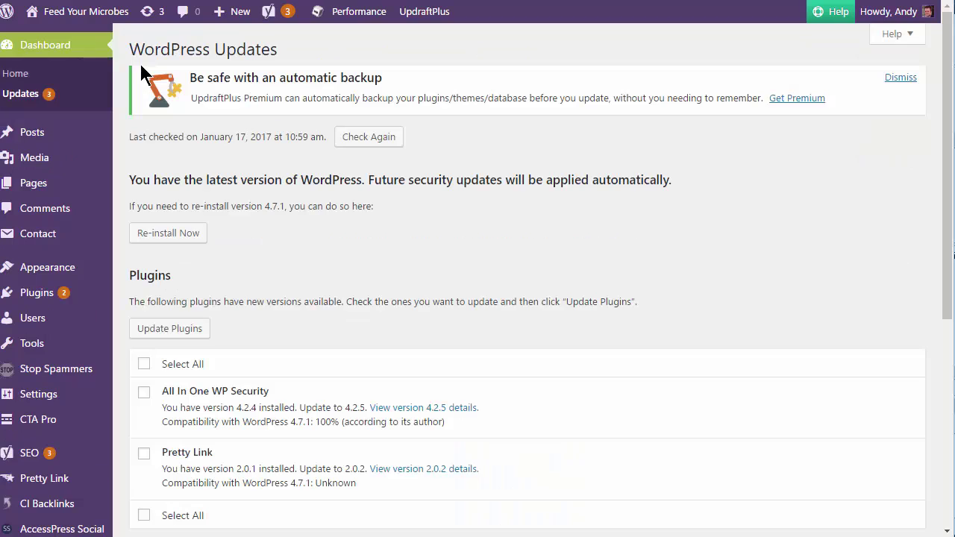
Select all plugins and update All In One WP Security and Pretty Link.
left_click(142, 365)
scroll(365, 247, "down", 2)
scroll(288, 241, "up", 2)
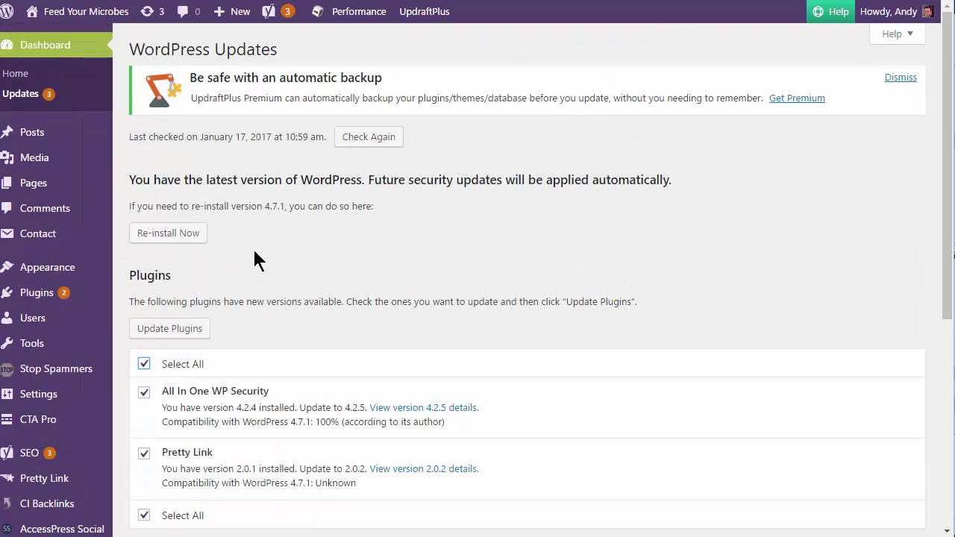
left_click(191, 339)
left_click(192, 339)
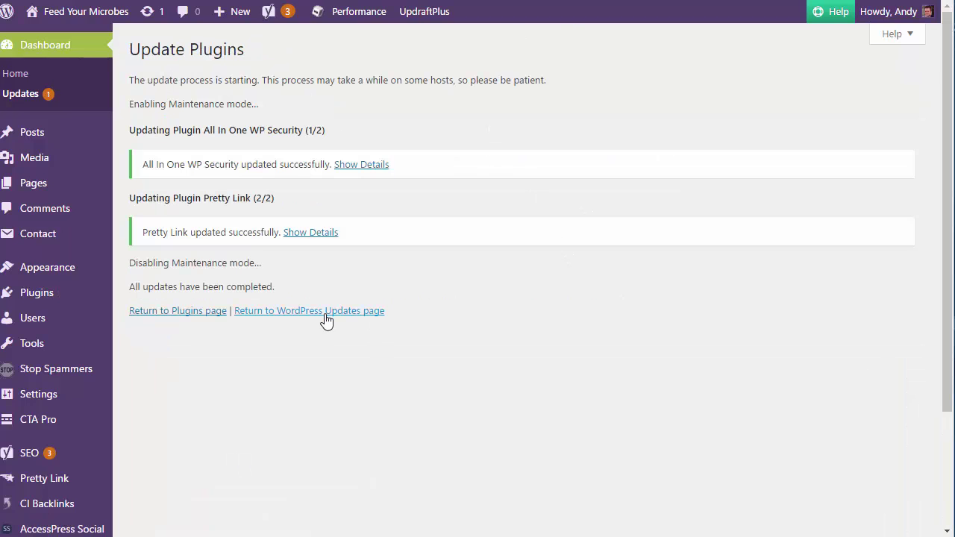
left_click(326, 318)
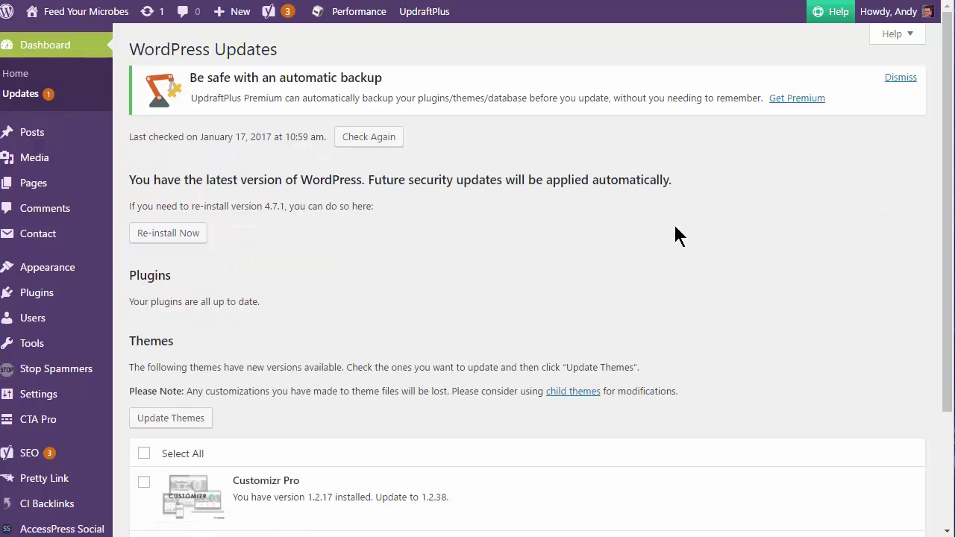
Log out of the WordPress admin from the Howdy account menu.
scroll(674, 235, "down", 2)
scroll(688, 233, "up", 2)
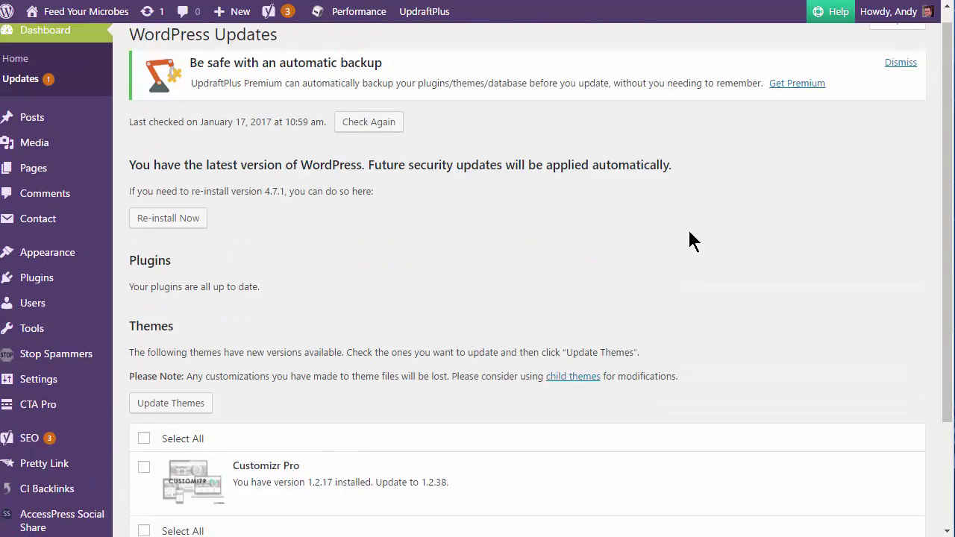
mouse_move(901, 16)
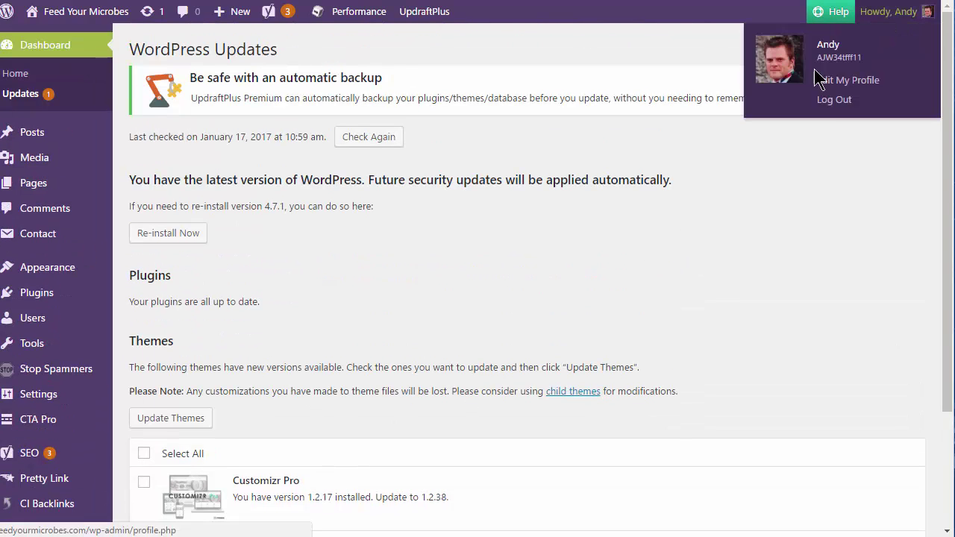
left_click(835, 100)
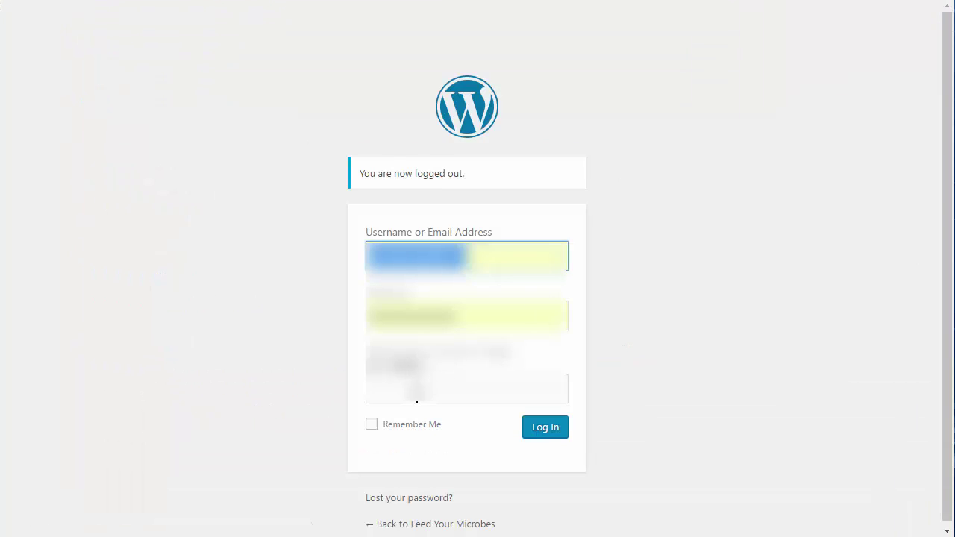
Log back in by answering the captcha, then dismiss the RoboForm password prompt.
left_click(418, 394)
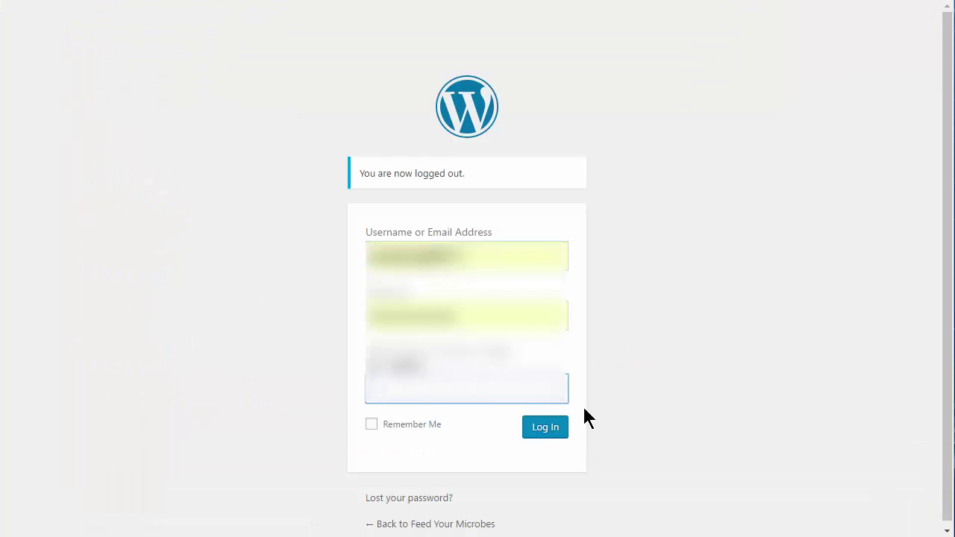
type("5")
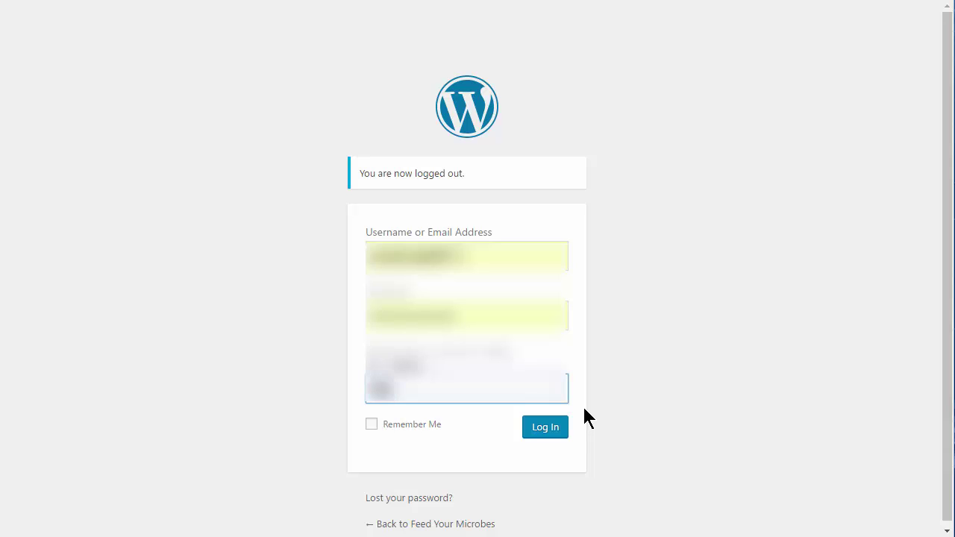
key("Return")
left_click(933, 406)
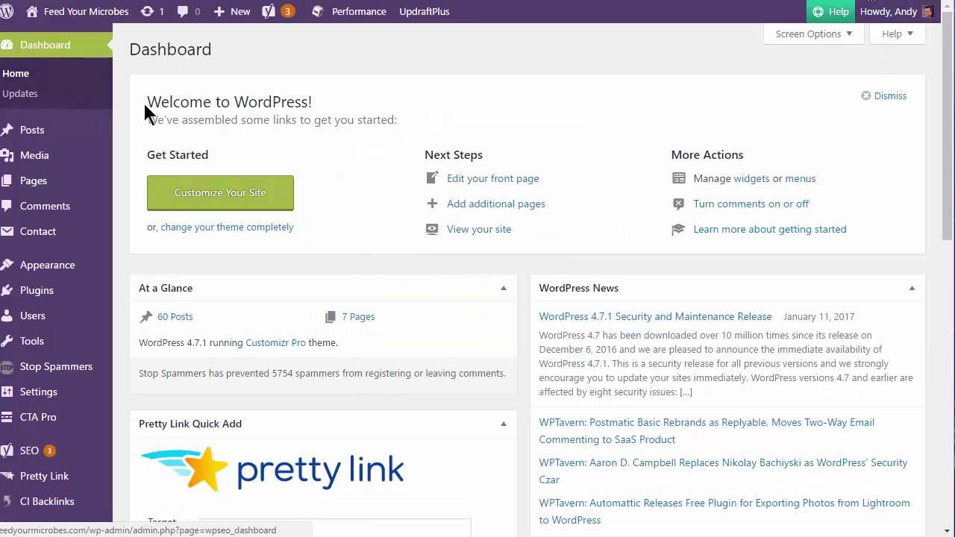
mouse_move(901, 20)
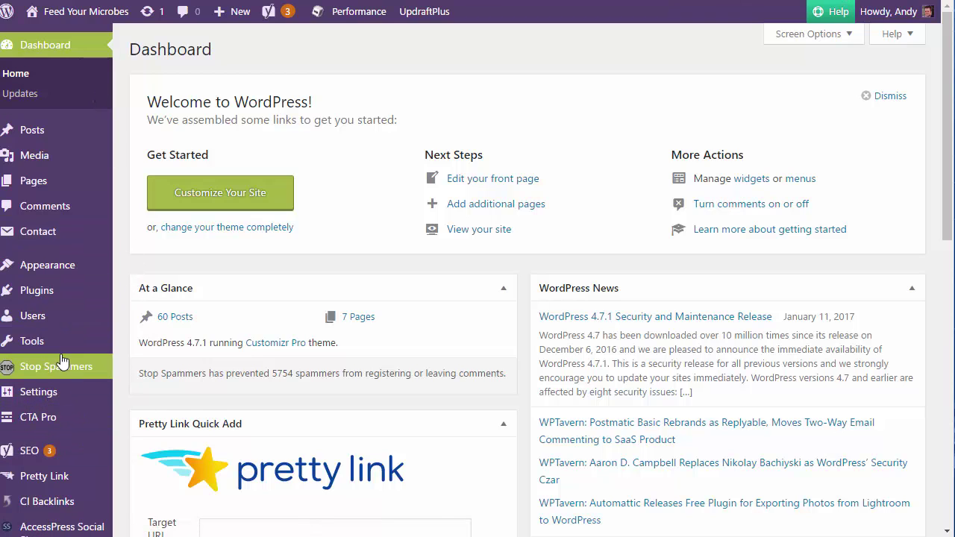
mouse_move(60, 367)
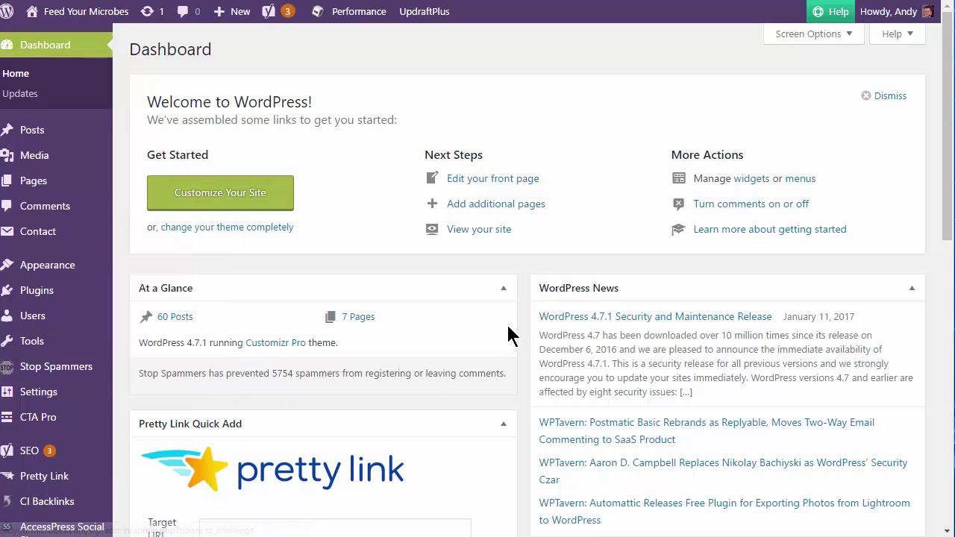